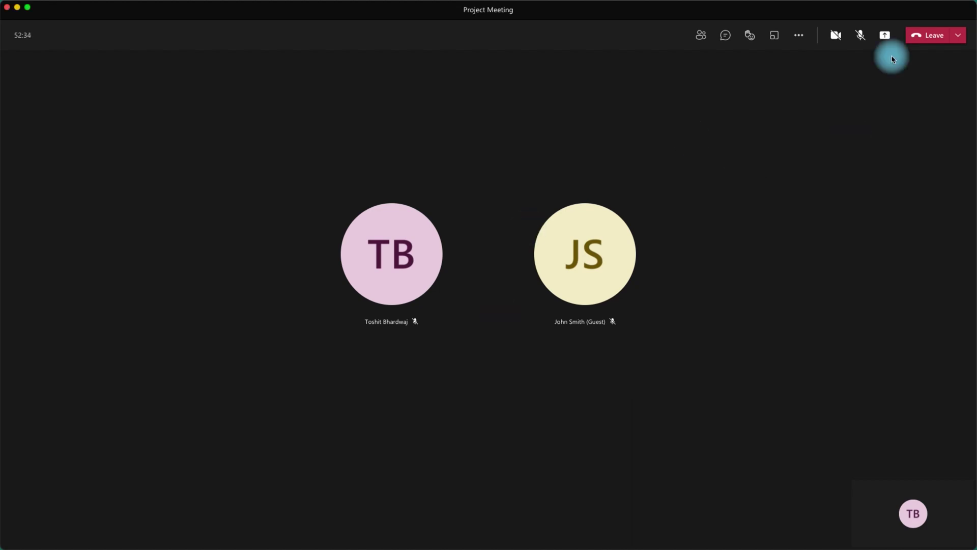
Share TBT Presentation Template.pptx from the computer through PowerPoint Live, and advance the presentation to slide 3.
{"action": "left_click", "coordinate": [887, 39]}
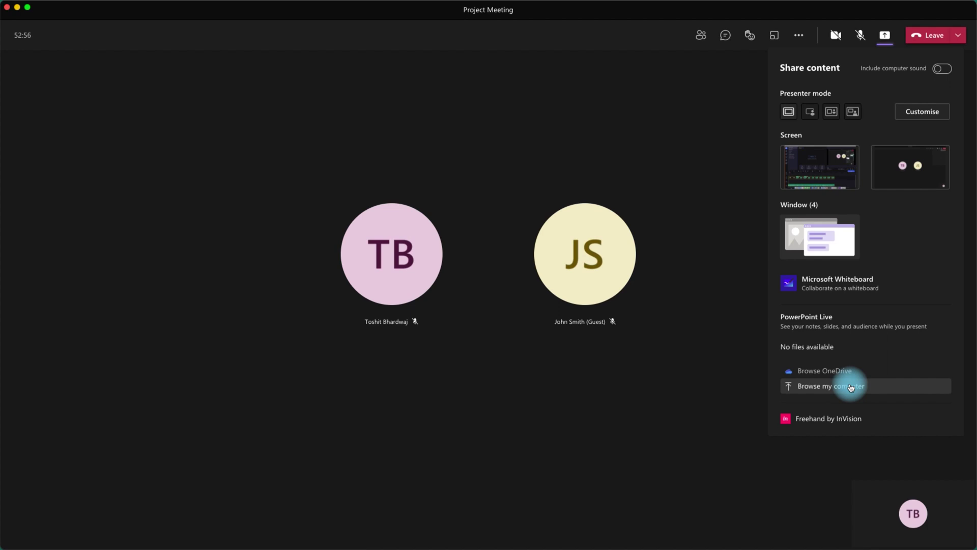
{"action": "left_click", "coordinate": [851, 387]}
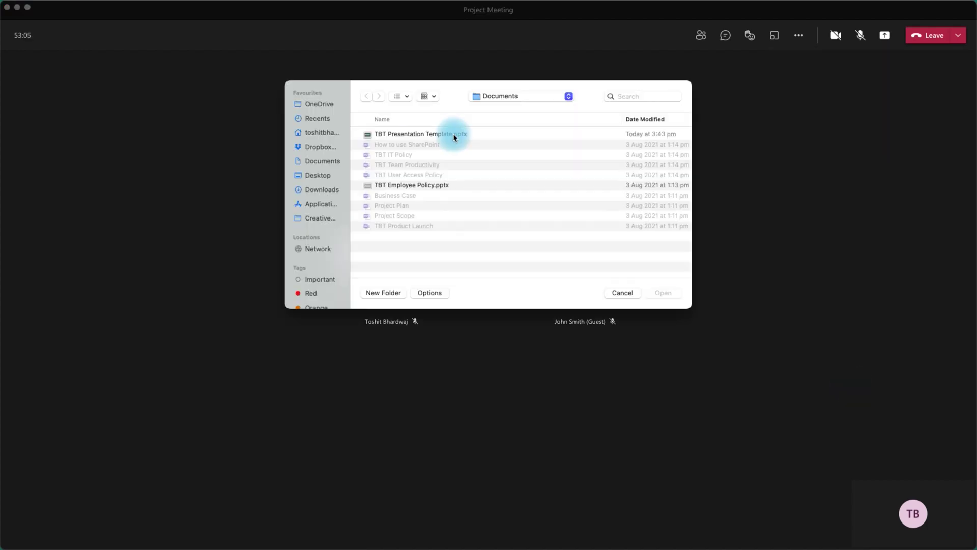
{"action": "left_click", "coordinate": [455, 135]}
{"action": "left_click", "coordinate": [662, 292]}
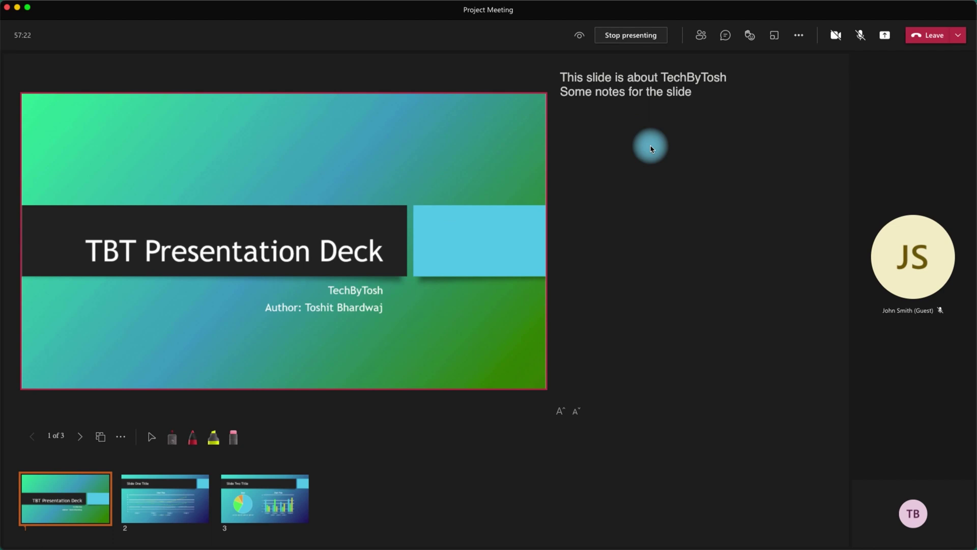
{"action": "left_click", "coordinate": [173, 493]}
{"action": "left_click", "coordinate": [255, 510]}
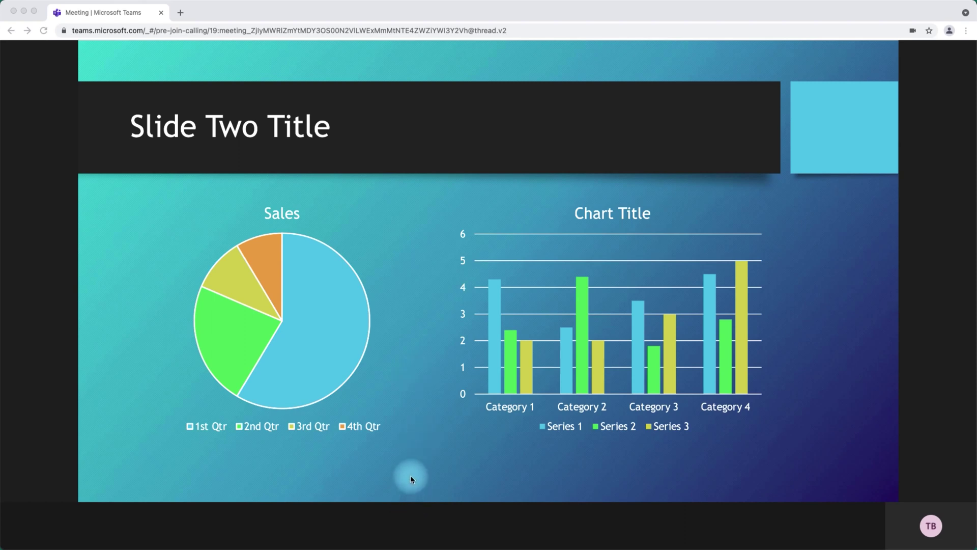
In the attendee's browser window, page privately back to slide 1 and forward to slide 3, and return to the presenter's view.
{"action": "left_click", "coordinate": [406, 490]}
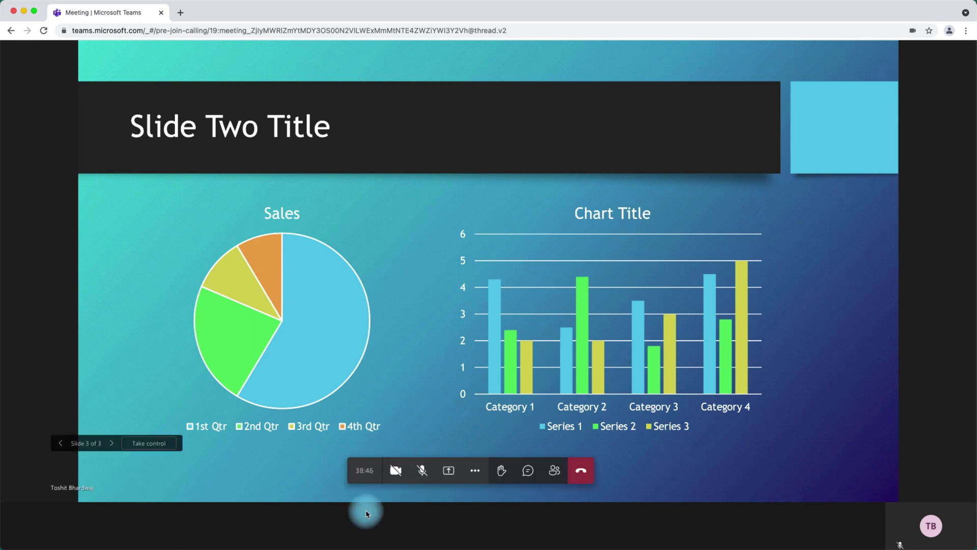
{"action": "left_click", "coordinate": [62, 447]}
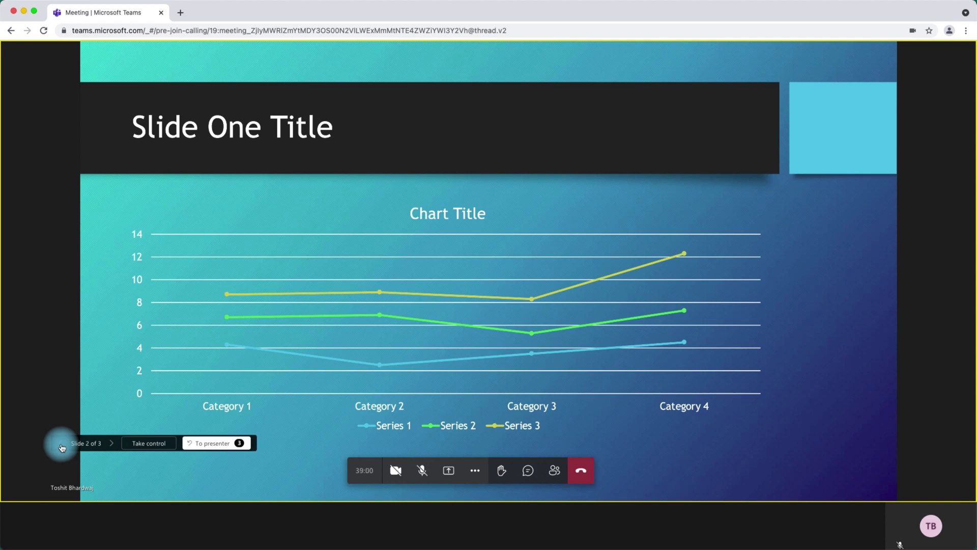
{"action": "left_click", "coordinate": [62, 445]}
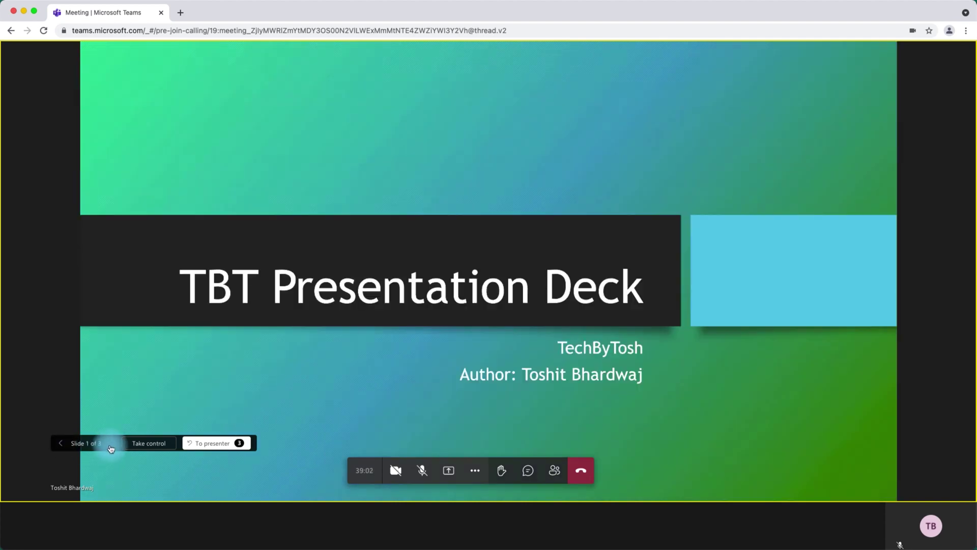
{"action": "left_click", "coordinate": [111, 446]}
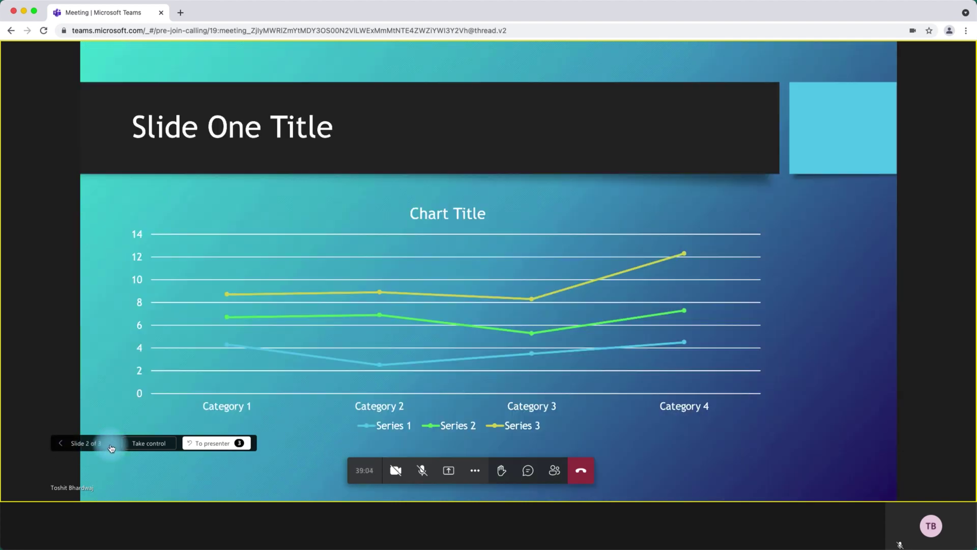
{"action": "left_click", "coordinate": [111, 444]}
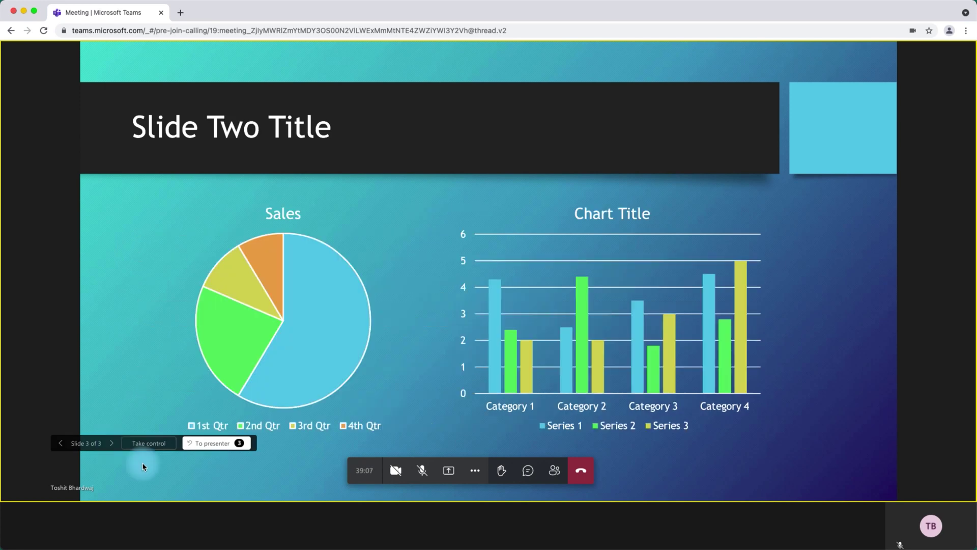
{"action": "left_click", "coordinate": [147, 446]}
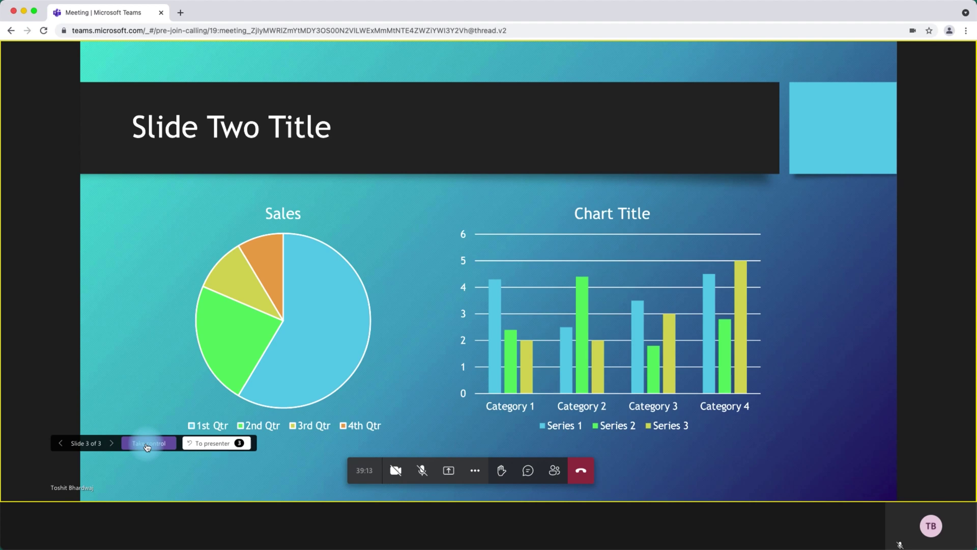
{"action": "left_click", "coordinate": [214, 444]}
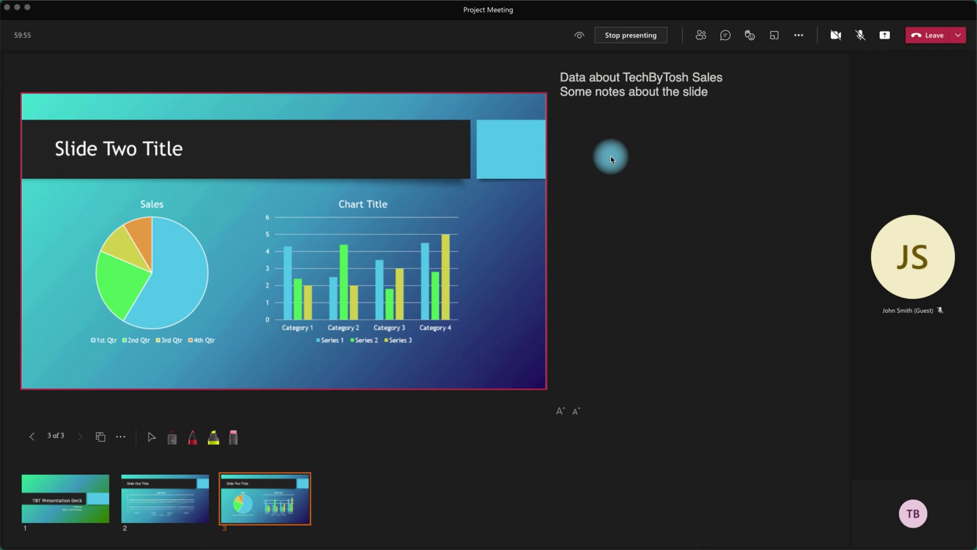
In the presenter's meeting window, step back to slide 1, forward to slide 2, and return to slide 3 through its thumbnail.
{"action": "left_click", "coordinate": [33, 441]}
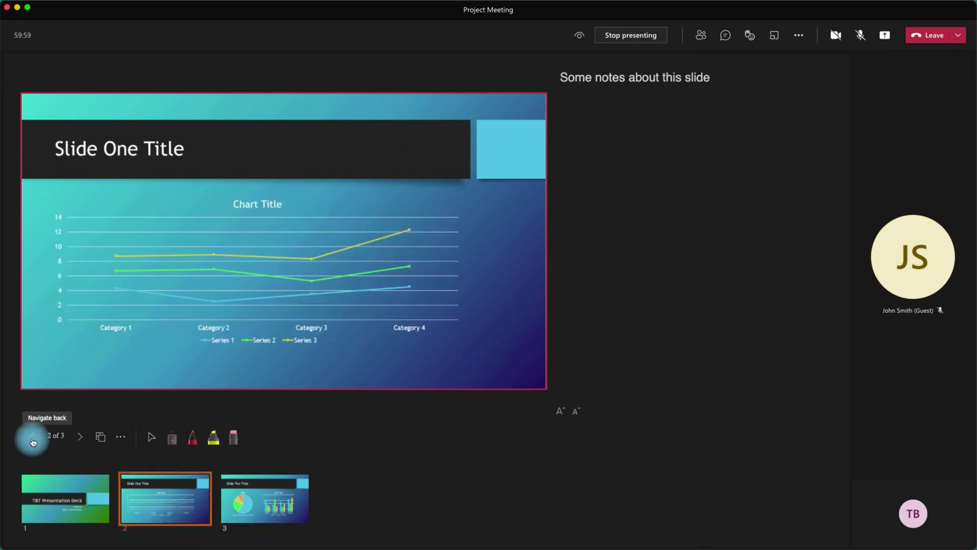
{"action": "left_click", "coordinate": [32, 441]}
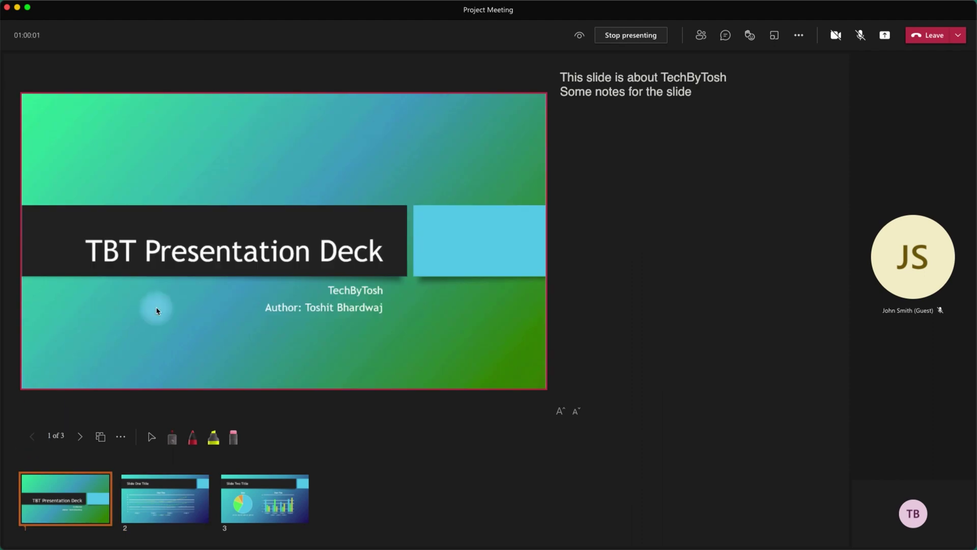
{"action": "key", "text": "Right"}
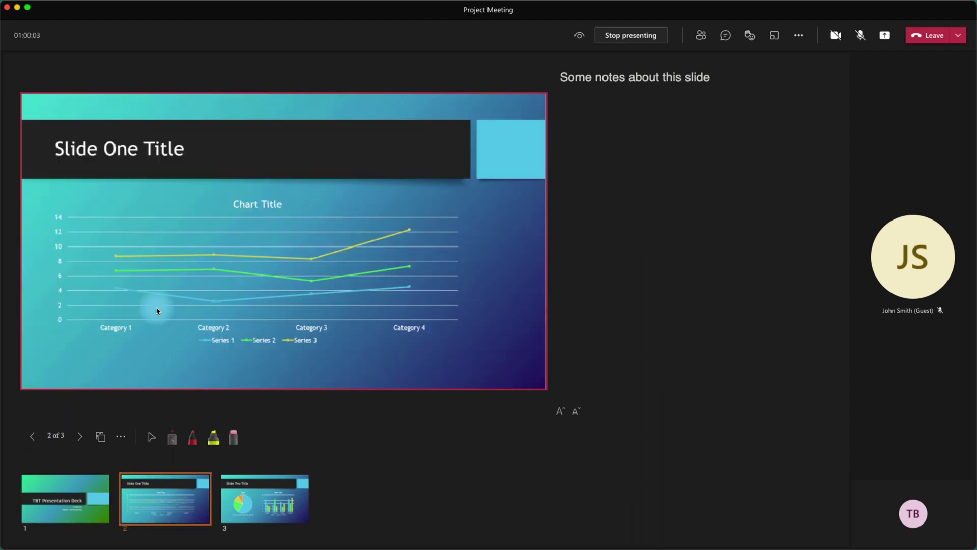
{"action": "left_click", "coordinate": [54, 493]}
{"action": "left_click", "coordinate": [269, 506]}
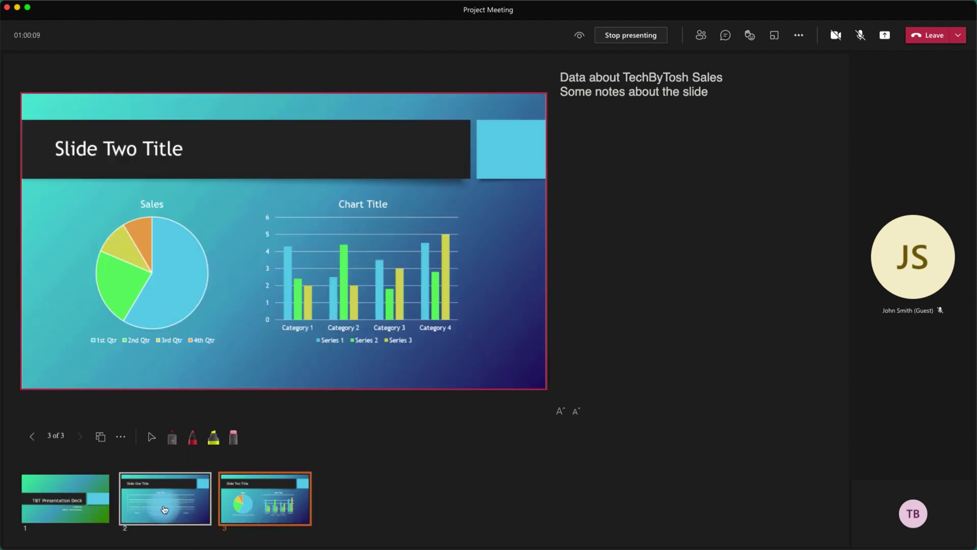
{"action": "left_click", "coordinate": [100, 440]}
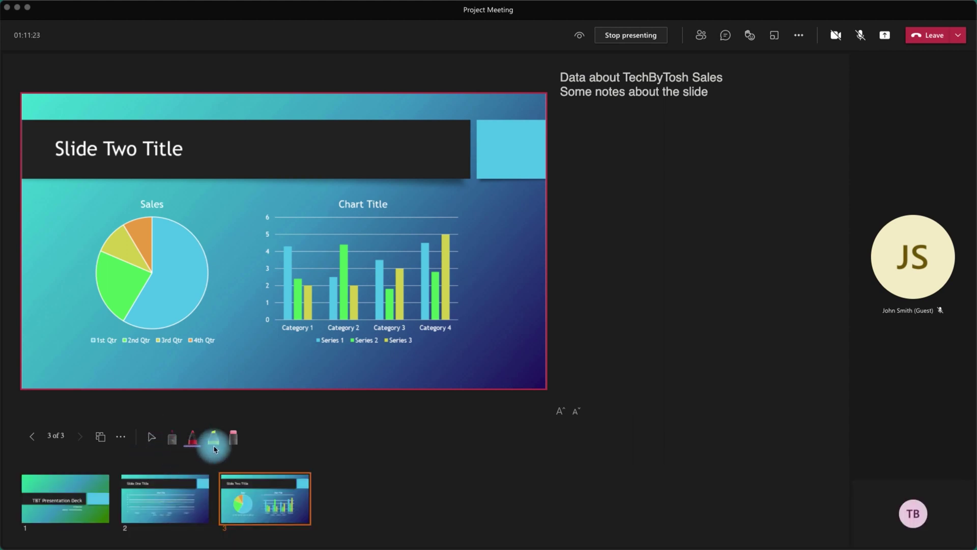
Examine the options of the laser pointer, highlighter and eraser annotation tools.
{"action": "left_click", "coordinate": [173, 444]}
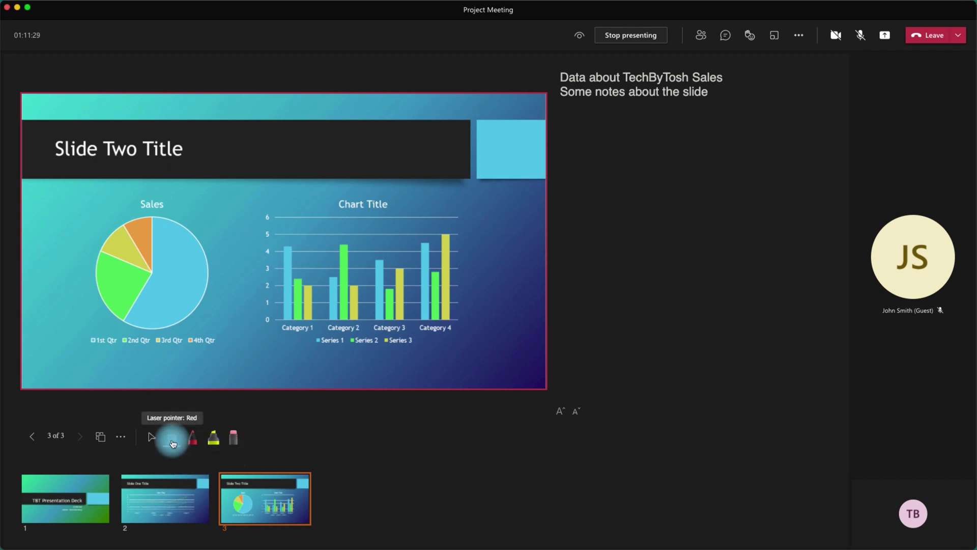
{"action": "left_click", "coordinate": [173, 444]}
{"action": "left_click", "coordinate": [173, 444]}
{"action": "left_click", "coordinate": [174, 443]}
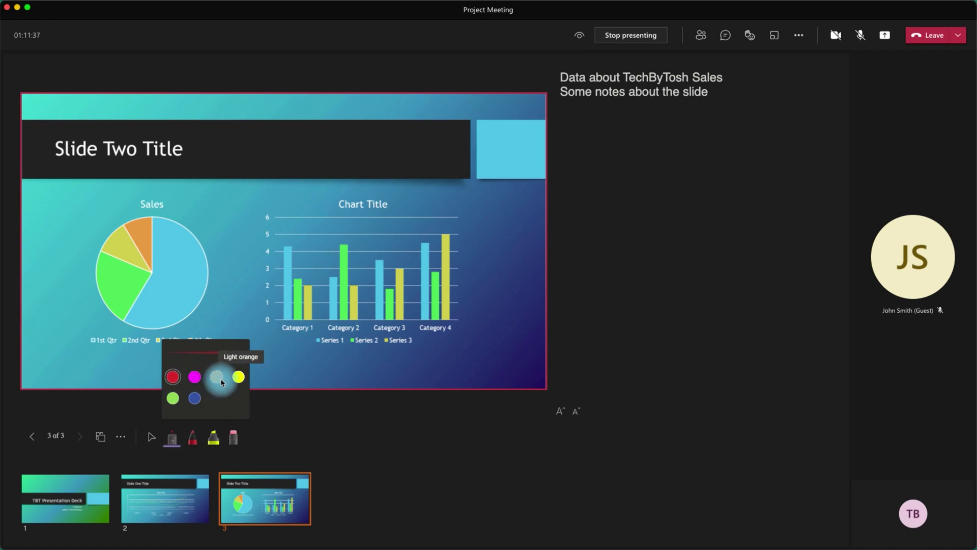
{"action": "left_click", "coordinate": [213, 441]}
{"action": "left_click", "coordinate": [213, 441]}
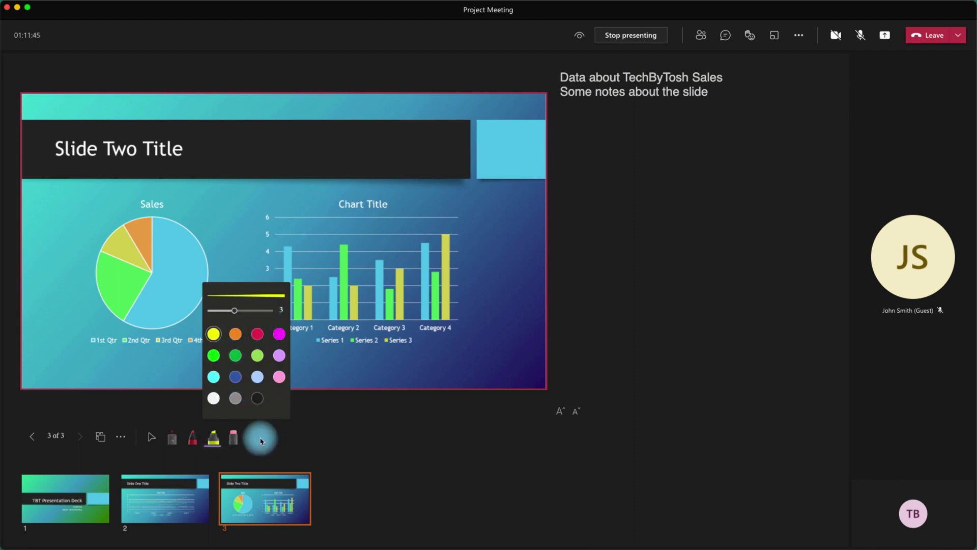
{"action": "left_click", "coordinate": [234, 441]}
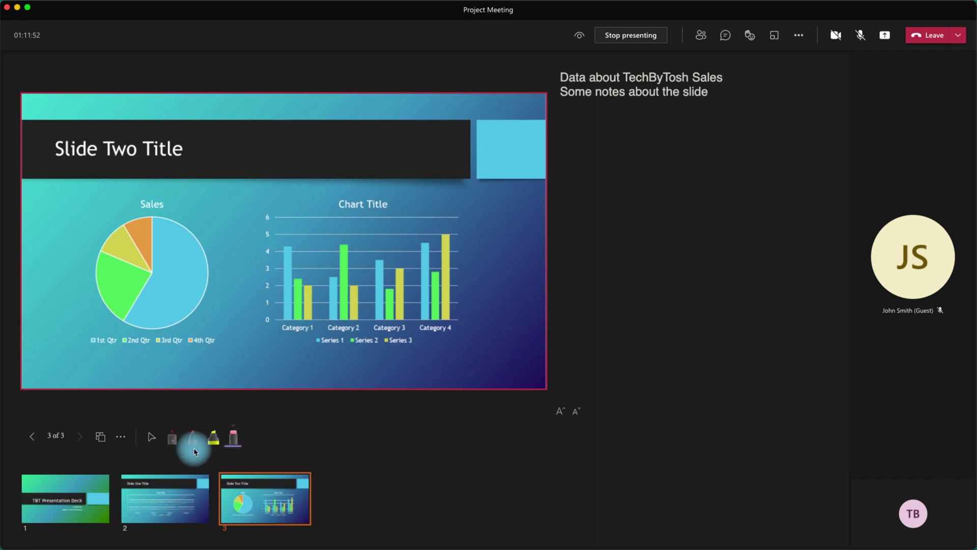
{"action": "left_click", "coordinate": [234, 441]}
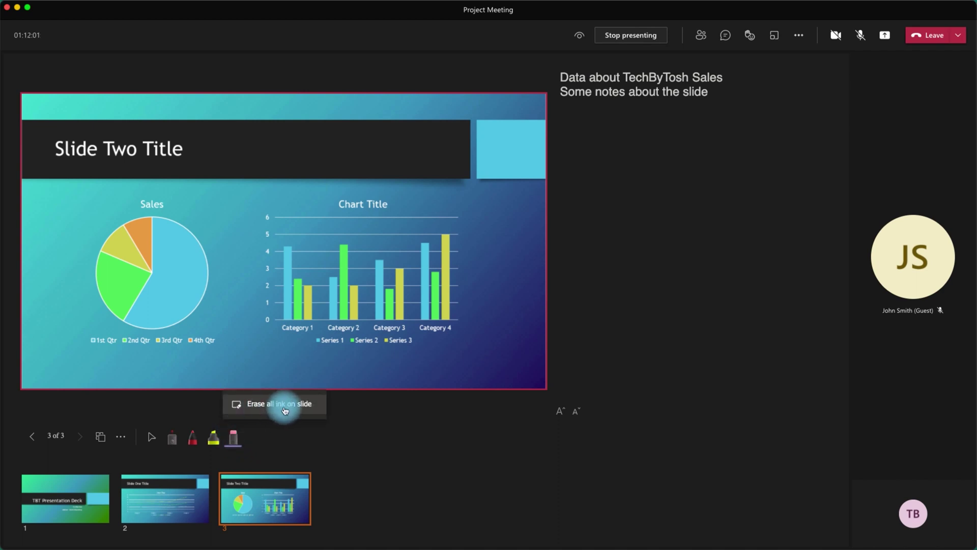
With a blue pen of thickness 5, circle the Sales chart title and draw an arrow to the Category 1 bars.
{"action": "left_click", "coordinate": [193, 437]}
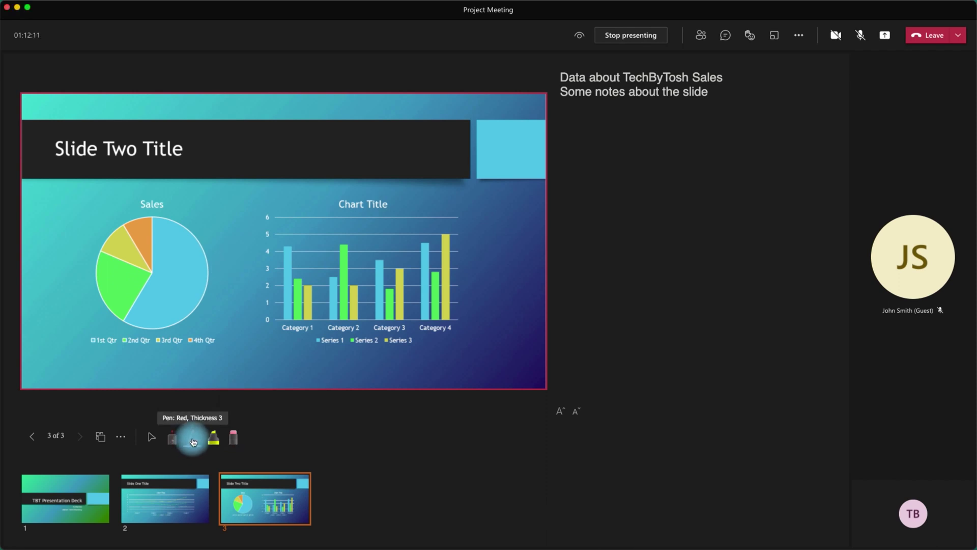
{"action": "left_click", "coordinate": [194, 441]}
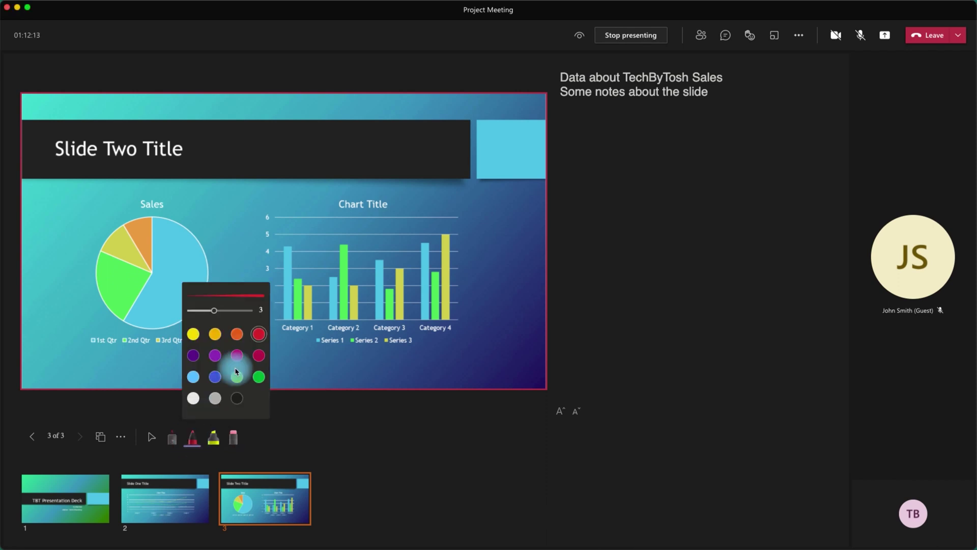
{"action": "left_click", "coordinate": [216, 380]}
{"action": "left_click", "coordinate": [236, 311]}
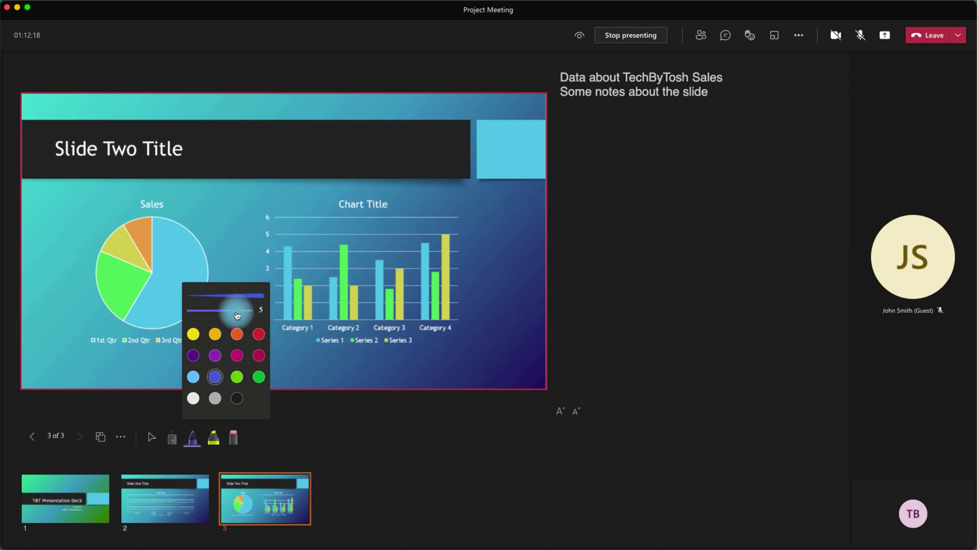
{"action": "left_click", "coordinate": [85, 316]}
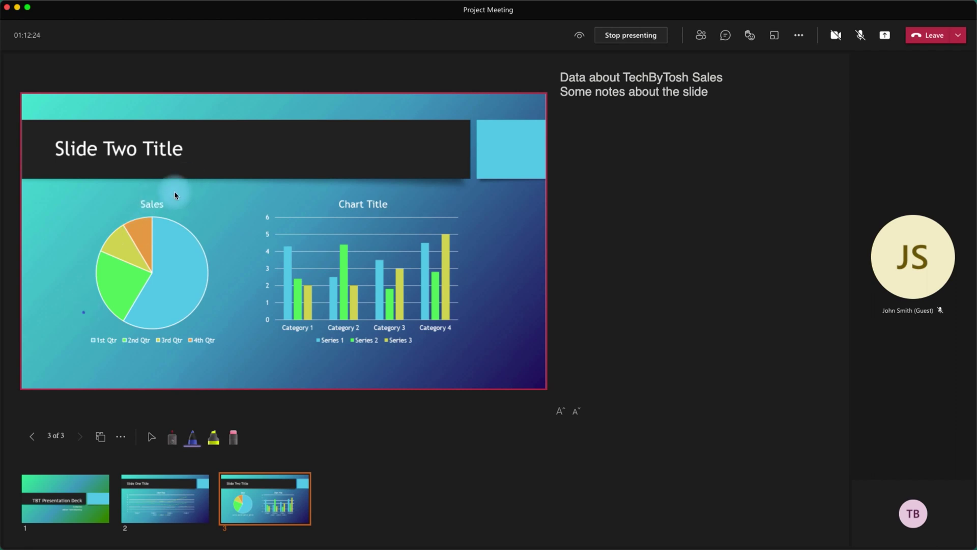
{"action": "mouse_move", "coordinate": [175, 195]}
{"action": "left_mouse_down"}
{"action": "mouse_move", "coordinate": [128, 217]}
{"action": "mouse_move", "coordinate": [163, 188]}
{"action": "left_mouse_up"}
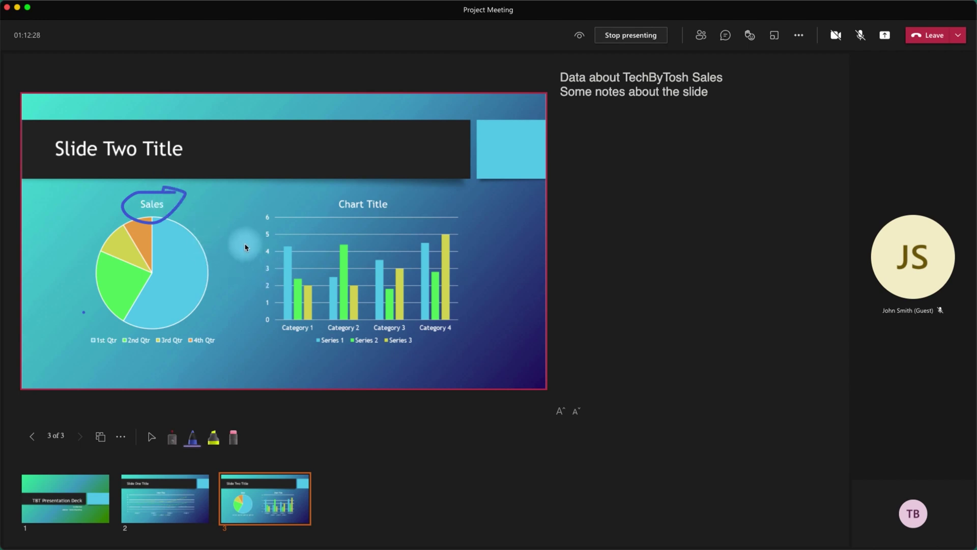
{"action": "mouse_move", "coordinate": [245, 244]}
{"action": "left_mouse_down"}
{"action": "mouse_move", "coordinate": [304, 291]}
{"action": "mouse_move", "coordinate": [277, 293]}
{"action": "left_mouse_up"}
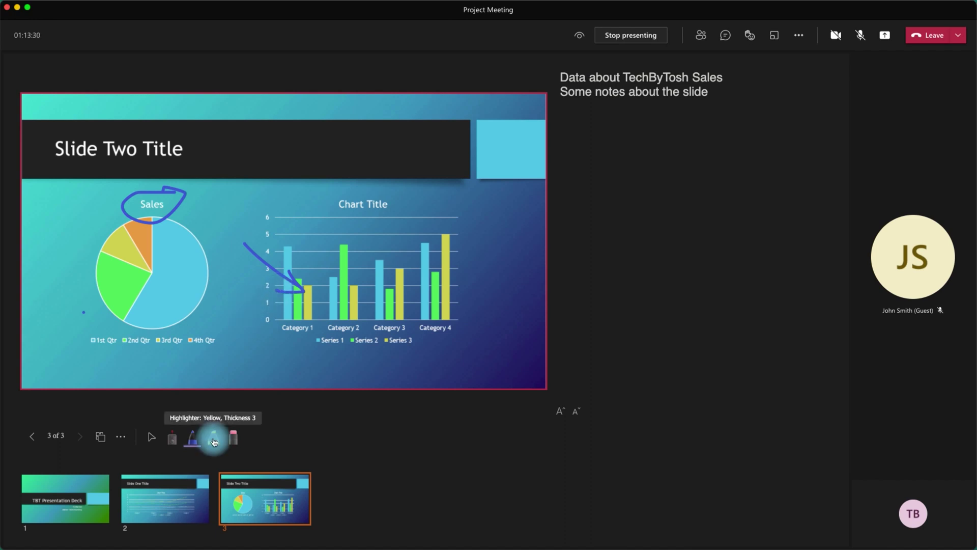
Highlight the bar chart's title on slide 3 with a green highlighter.
{"action": "left_click", "coordinate": [213, 441]}
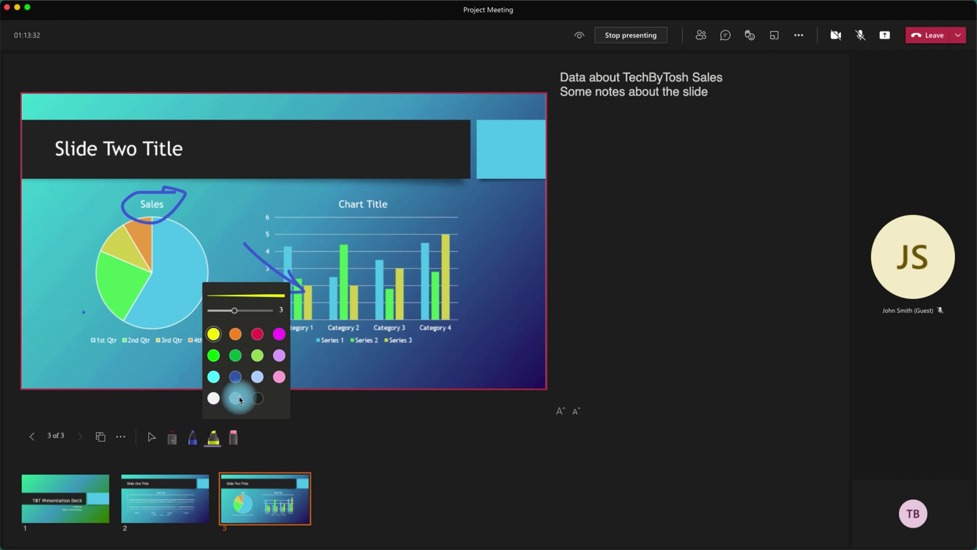
{"action": "left_click", "coordinate": [213, 355]}
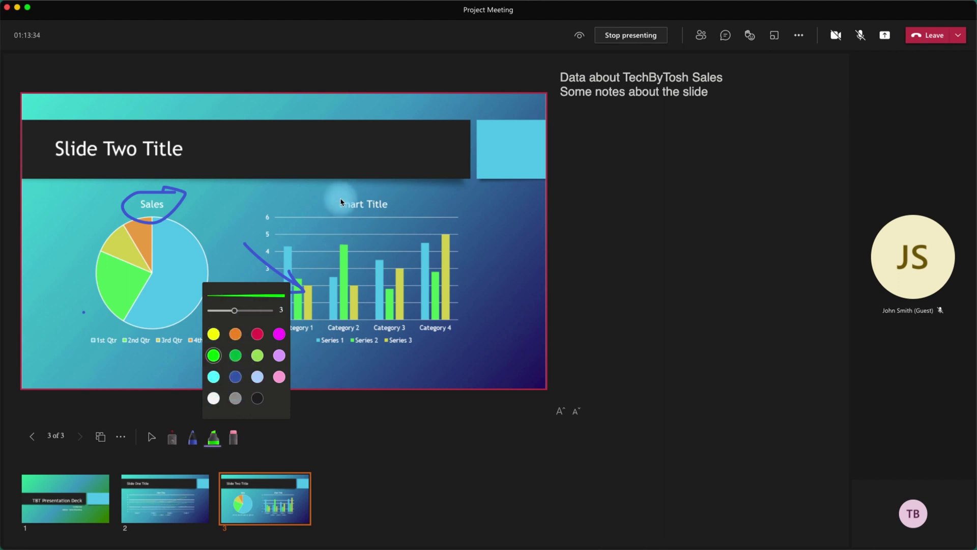
{"action": "left_click_drag", "start_coordinate": [340, 206], "coordinate": [393, 204]}
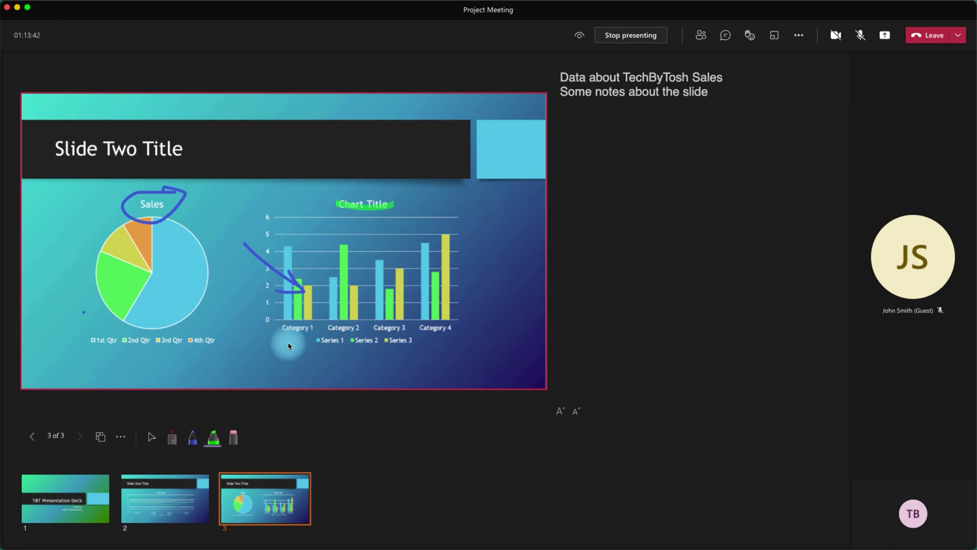
Erase the green highlight from the bar chart's title, and clear all remaining ink on the slide.
{"action": "left_click", "coordinate": [232, 439]}
{"action": "left_click_drag", "start_coordinate": [392, 208], "coordinate": [349, 203]}
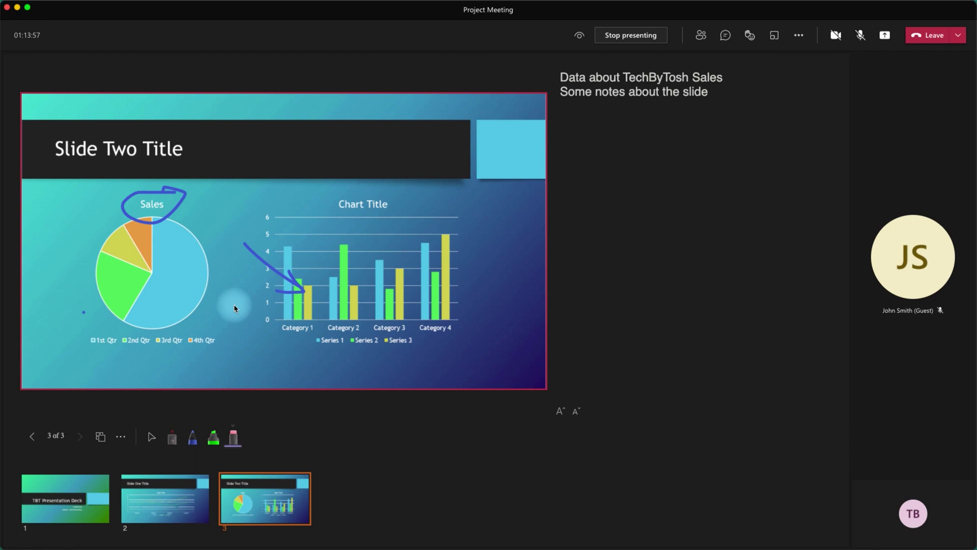
{"action": "left_click", "coordinate": [235, 439]}
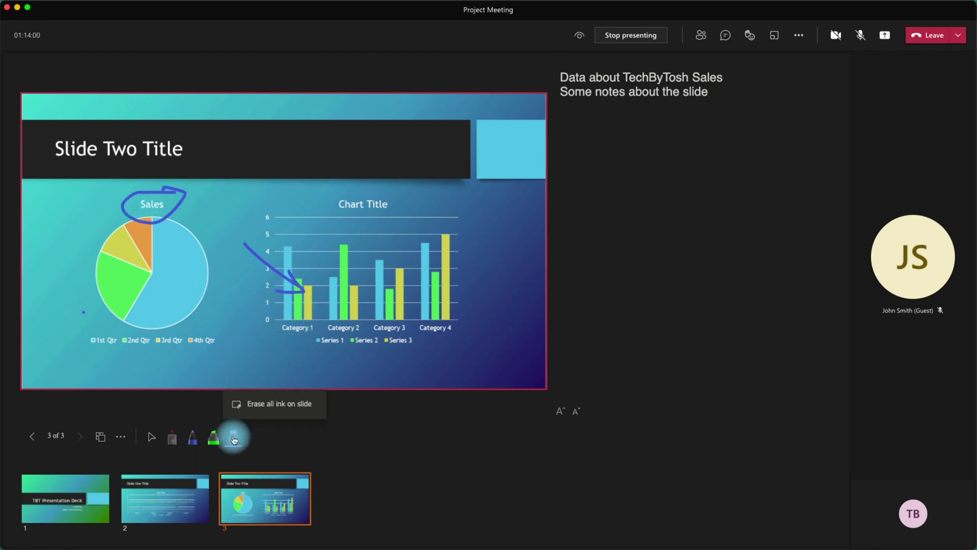
{"action": "left_click", "coordinate": [275, 407]}
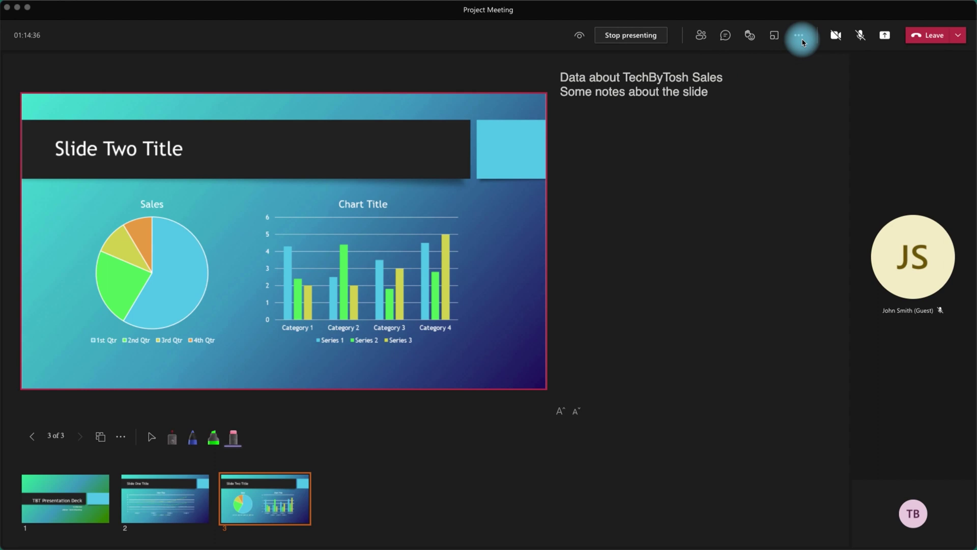
Show the meeting's participants list, and switch to the meeting chat while presenting.
{"action": "left_click", "coordinate": [702, 36]}
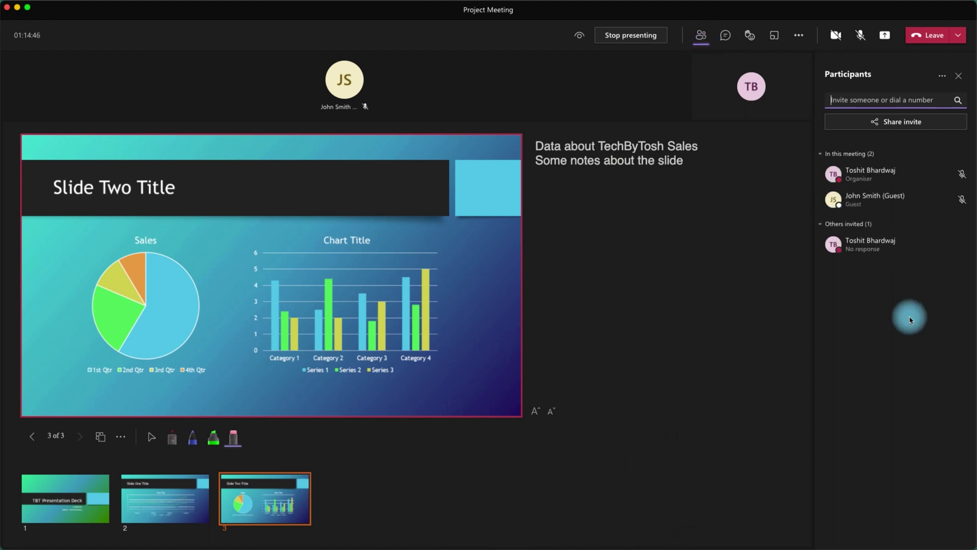
{"action": "left_click", "coordinate": [726, 36]}
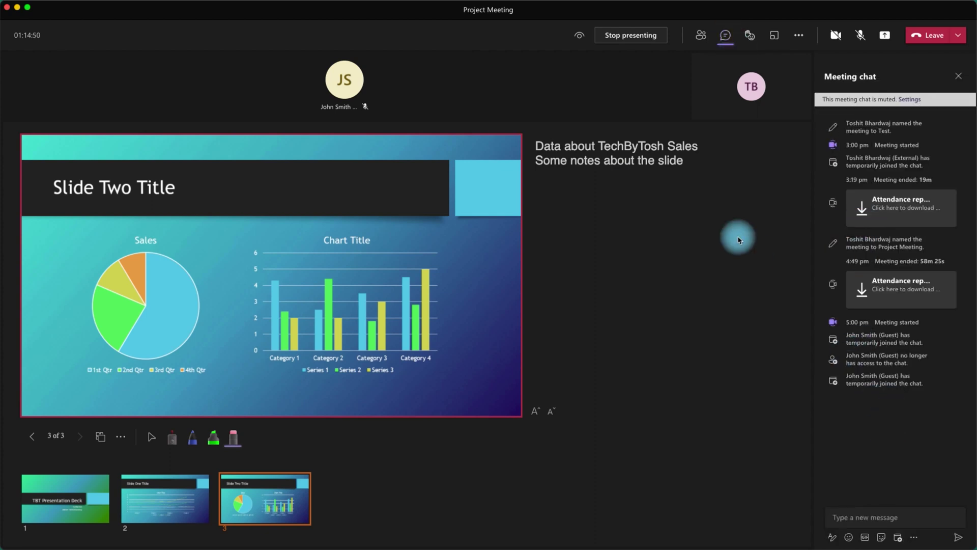
Close the meeting chat and switch the meeting layout to Focus so the shared slide is enlarged without the participant gallery.
{"action": "left_click", "coordinate": [962, 78]}
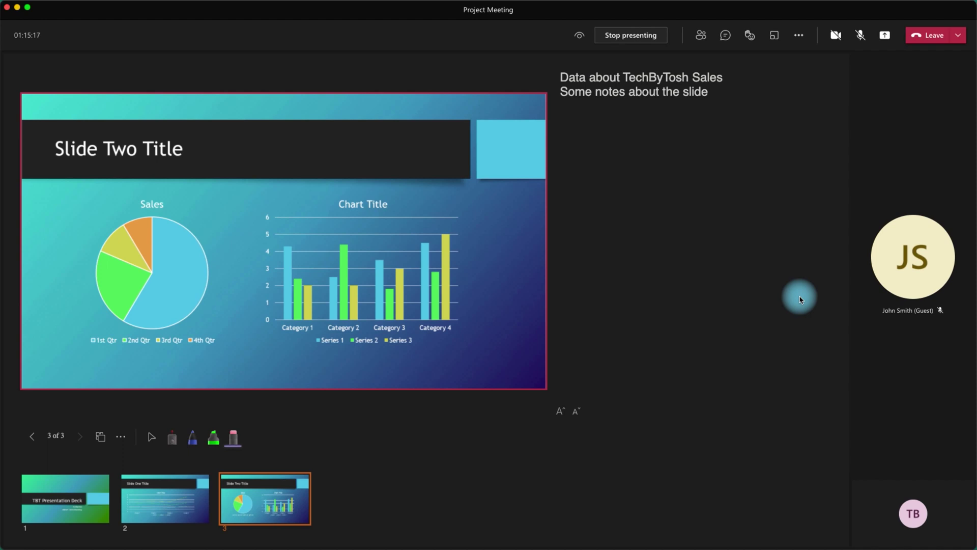
{"action": "left_click", "coordinate": [800, 37]}
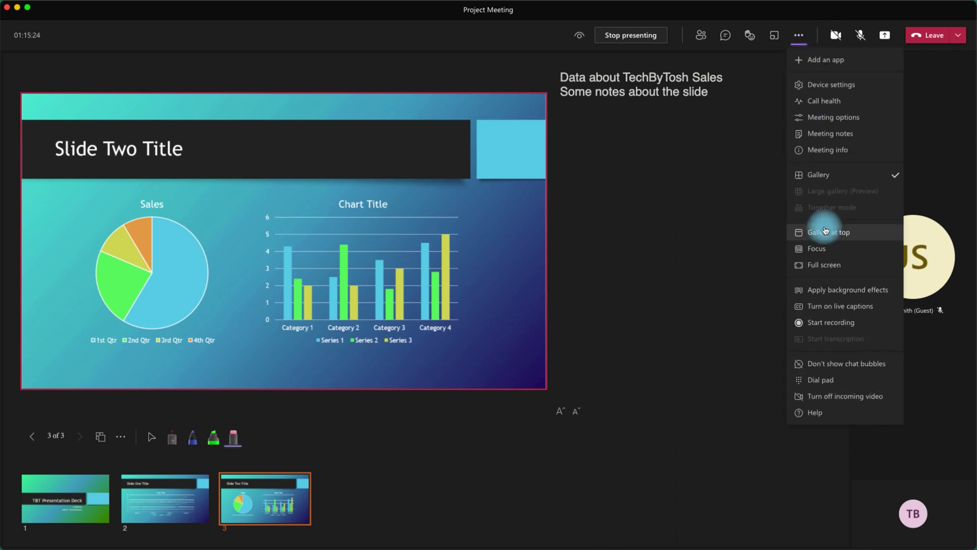
{"action": "left_click", "coordinate": [816, 249]}
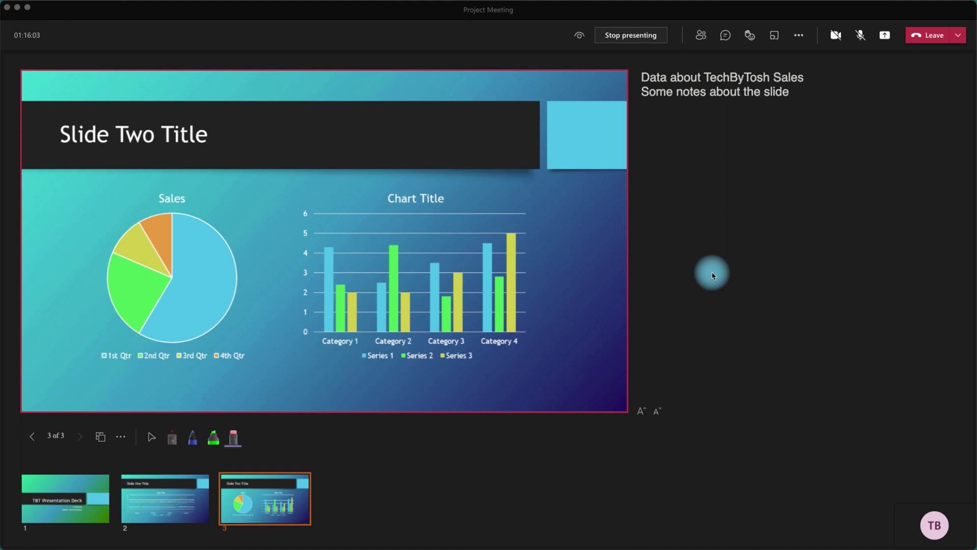
Turn off the Focus layout to bring the participant gallery back beside the presentation.
{"action": "left_click", "coordinate": [799, 36]}
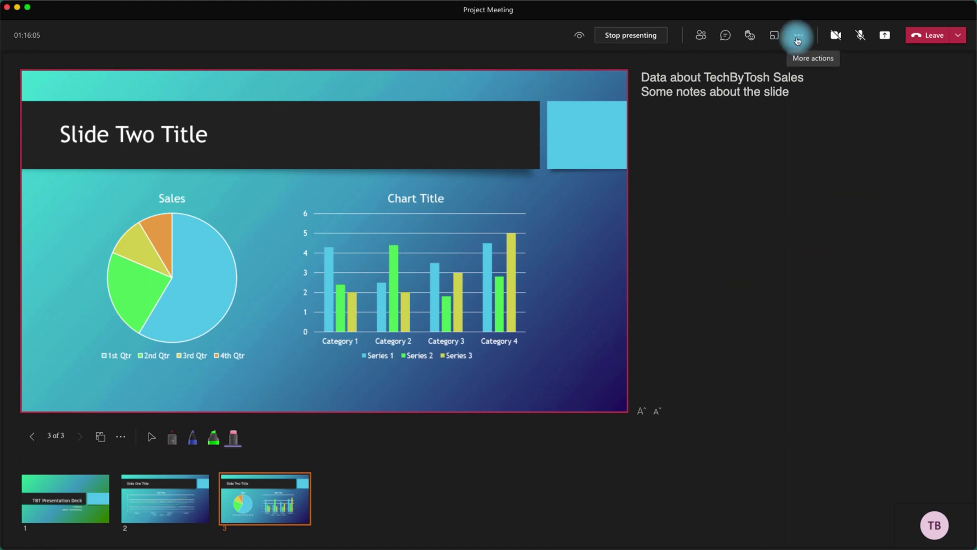
{"action": "left_click", "coordinate": [799, 36]}
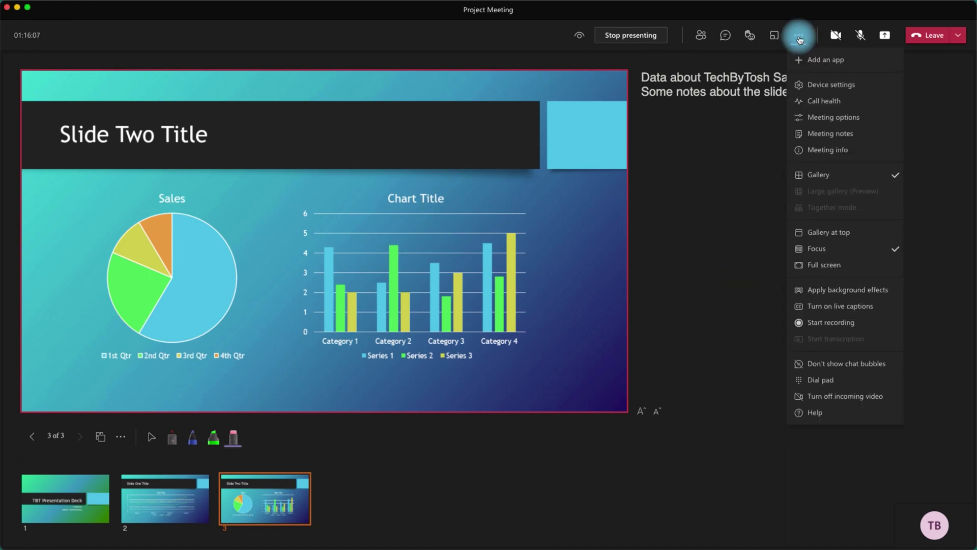
{"action": "left_click", "coordinate": [825, 249]}
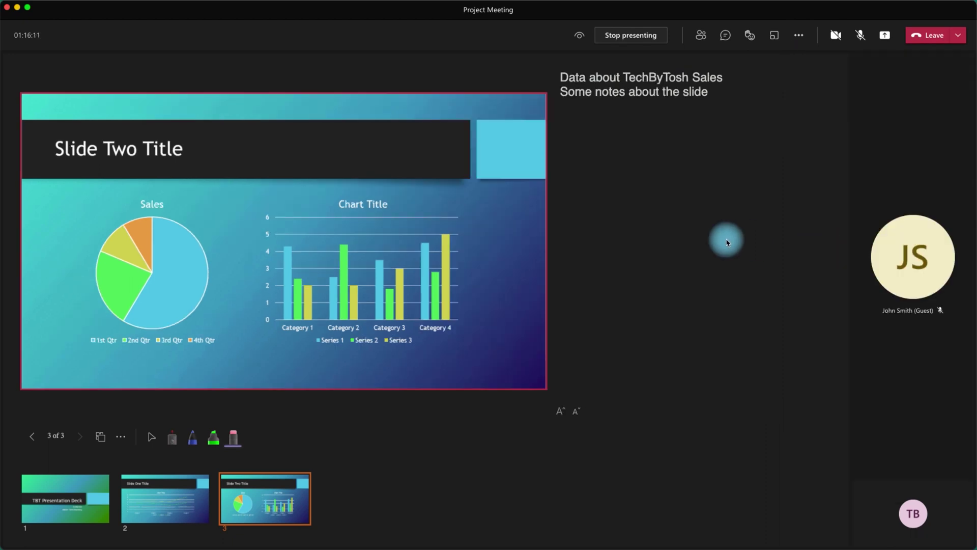